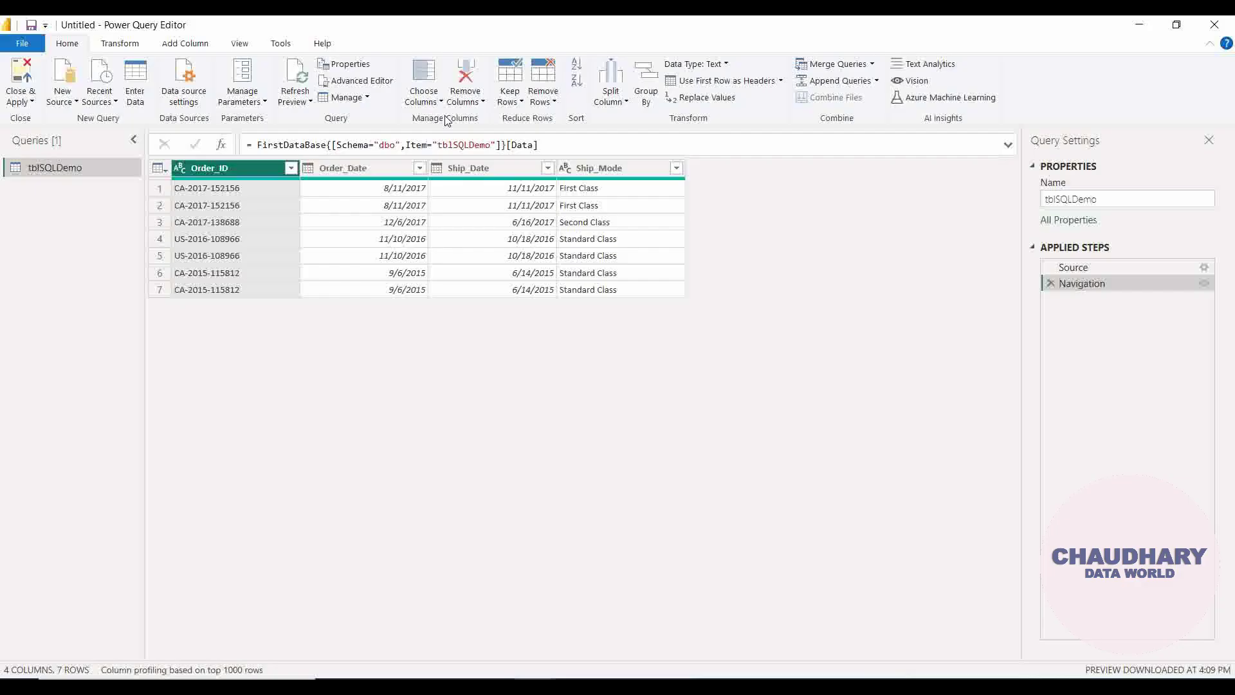
pyautogui.click(428, 101)
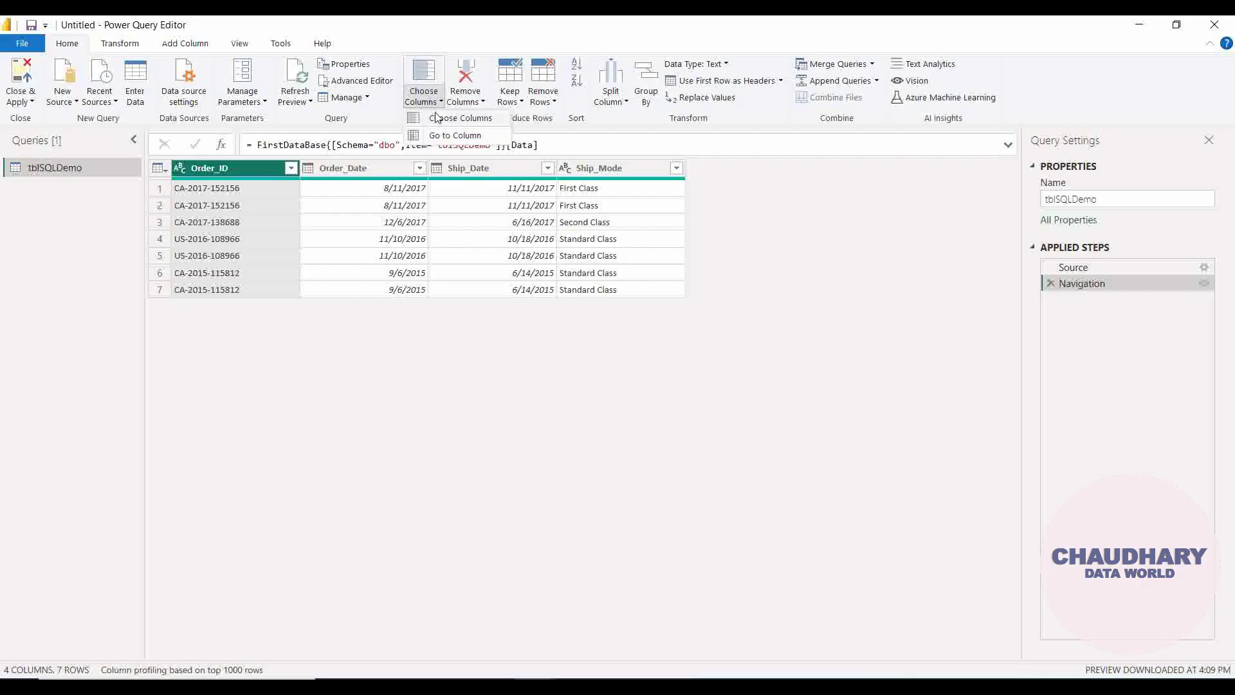
pyautogui.click(471, 101)
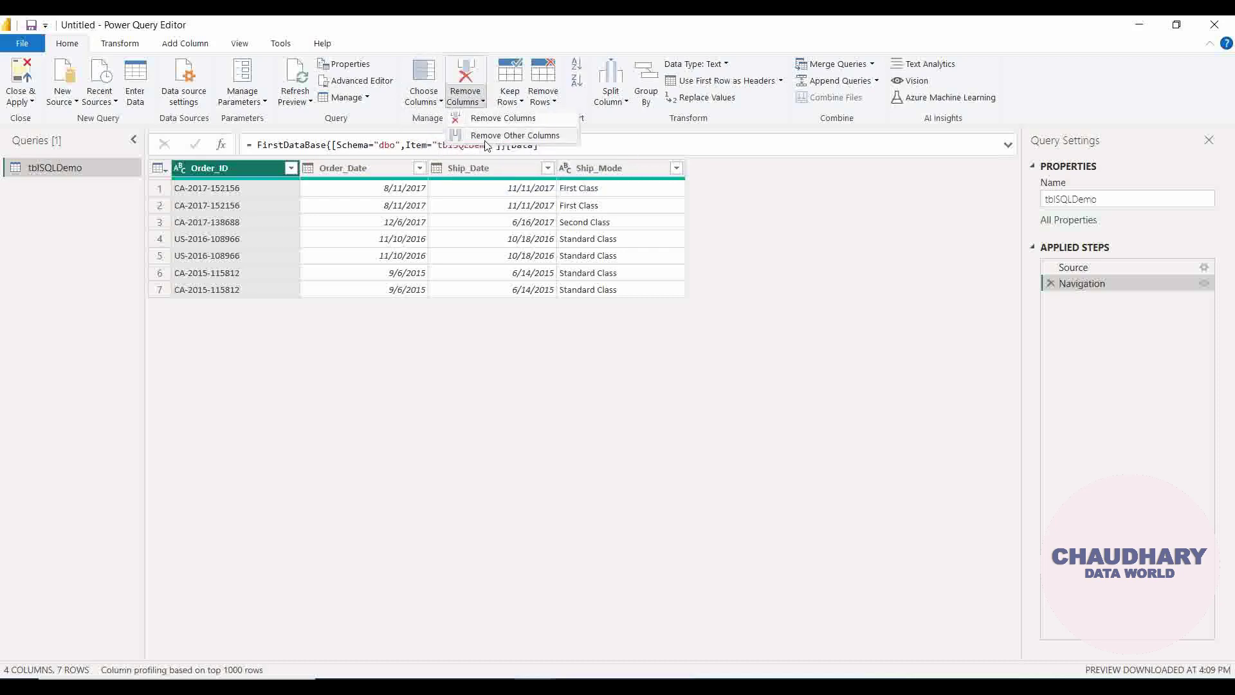
pyautogui.click(422, 367)
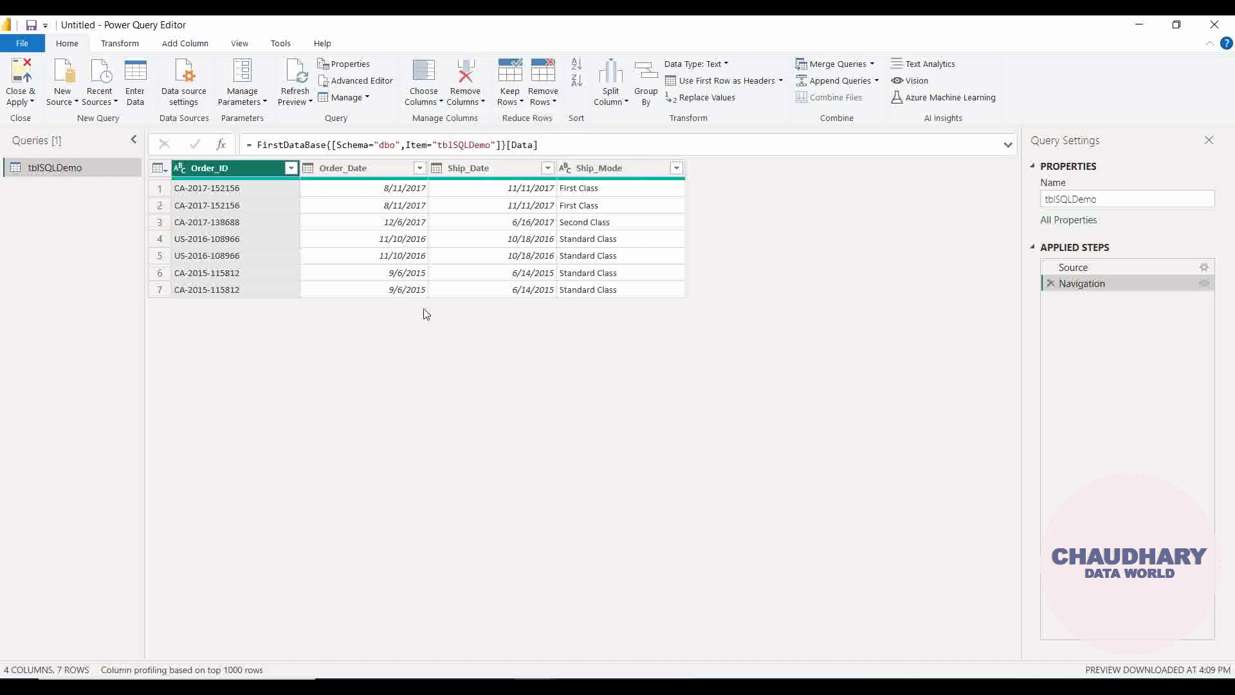
# Step: Use Choose Columns to keep only Order_ID and Order_Date in tblSQLDemo, and delete the resulting applied step
pyautogui.click(428, 102)
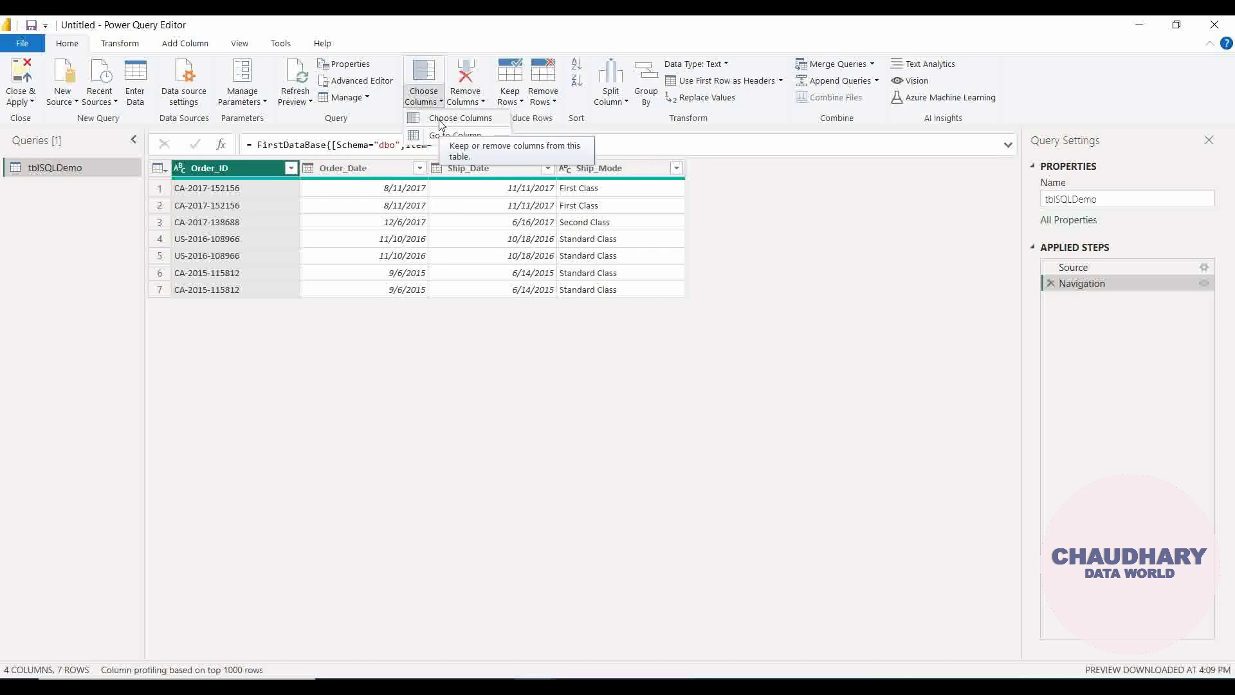
pyautogui.click(441, 122)
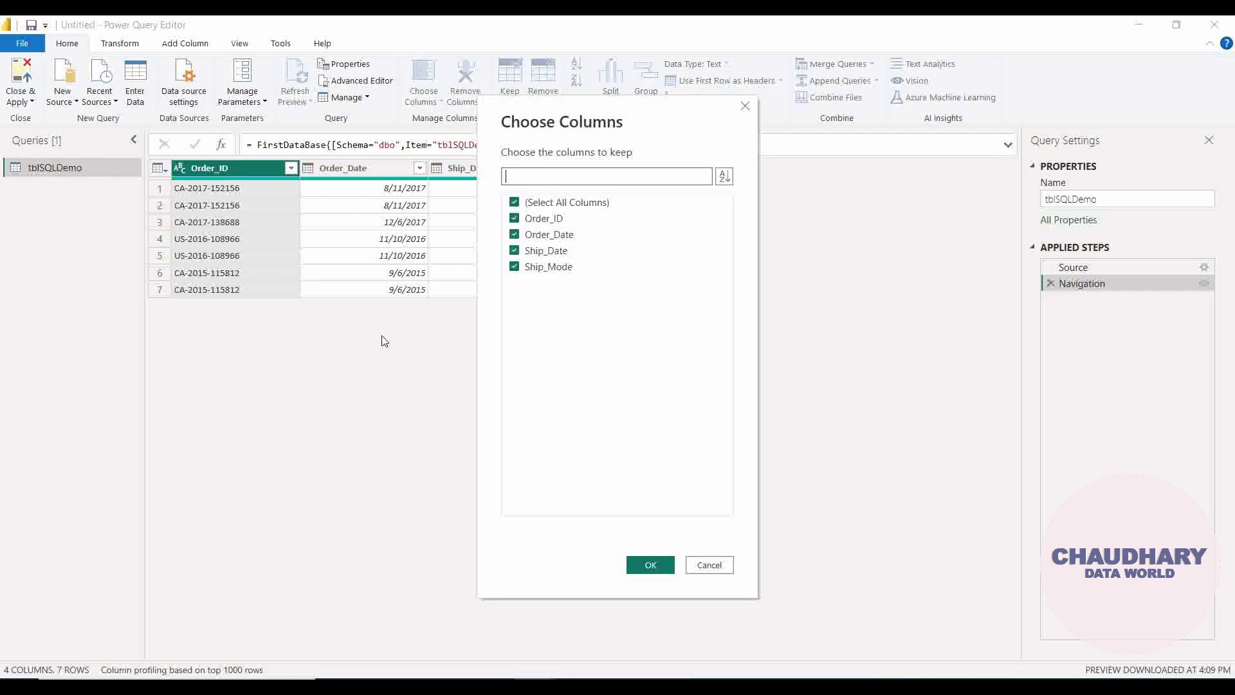
pyautogui.click(516, 219)
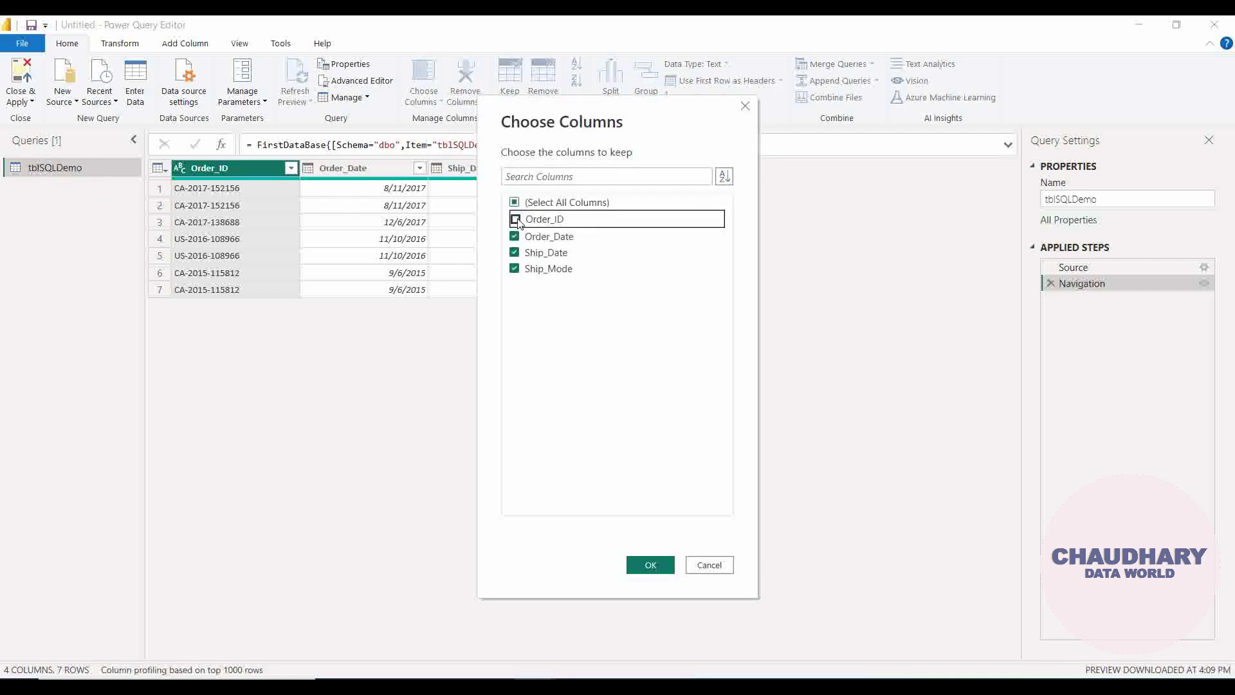
pyautogui.click(514, 236)
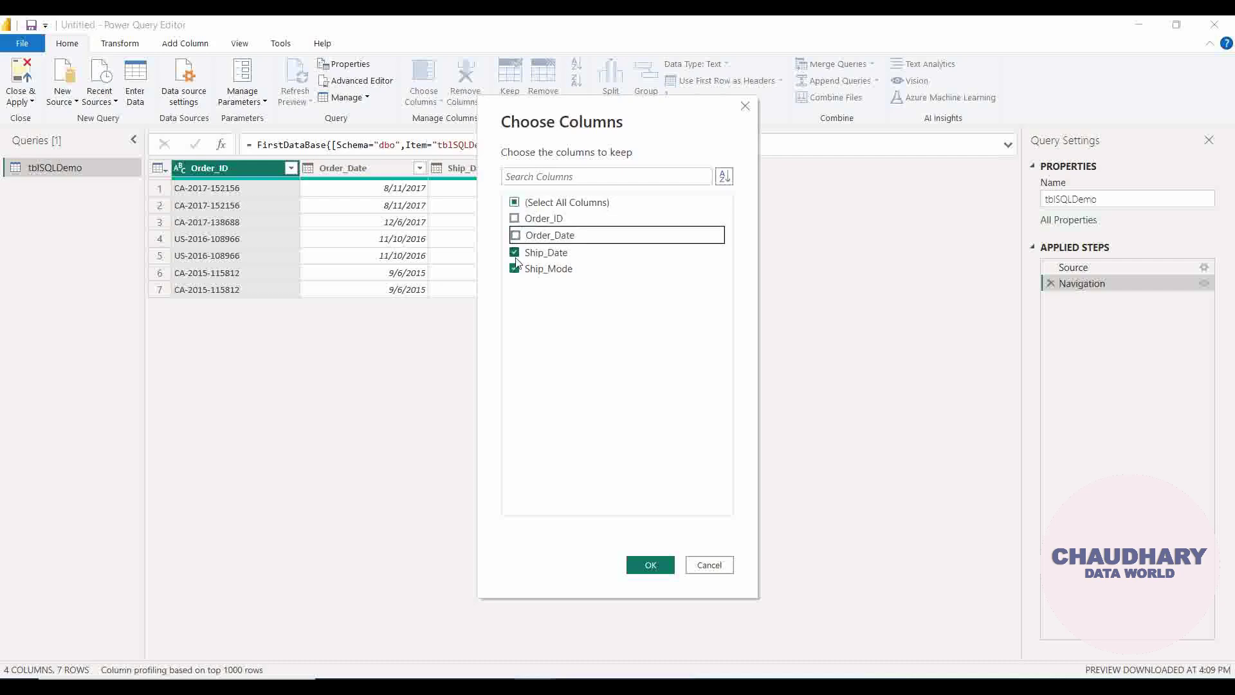
pyautogui.click(515, 252)
pyautogui.click(514, 268)
pyautogui.click(515, 219)
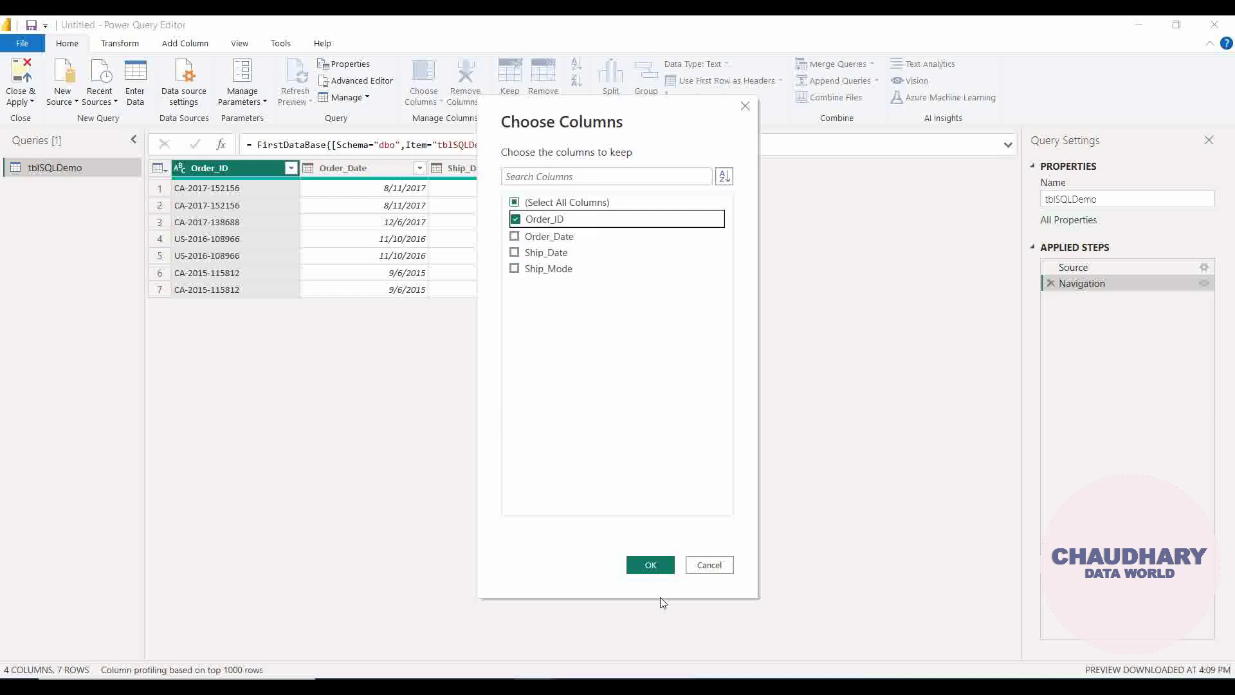
pyautogui.click(515, 235)
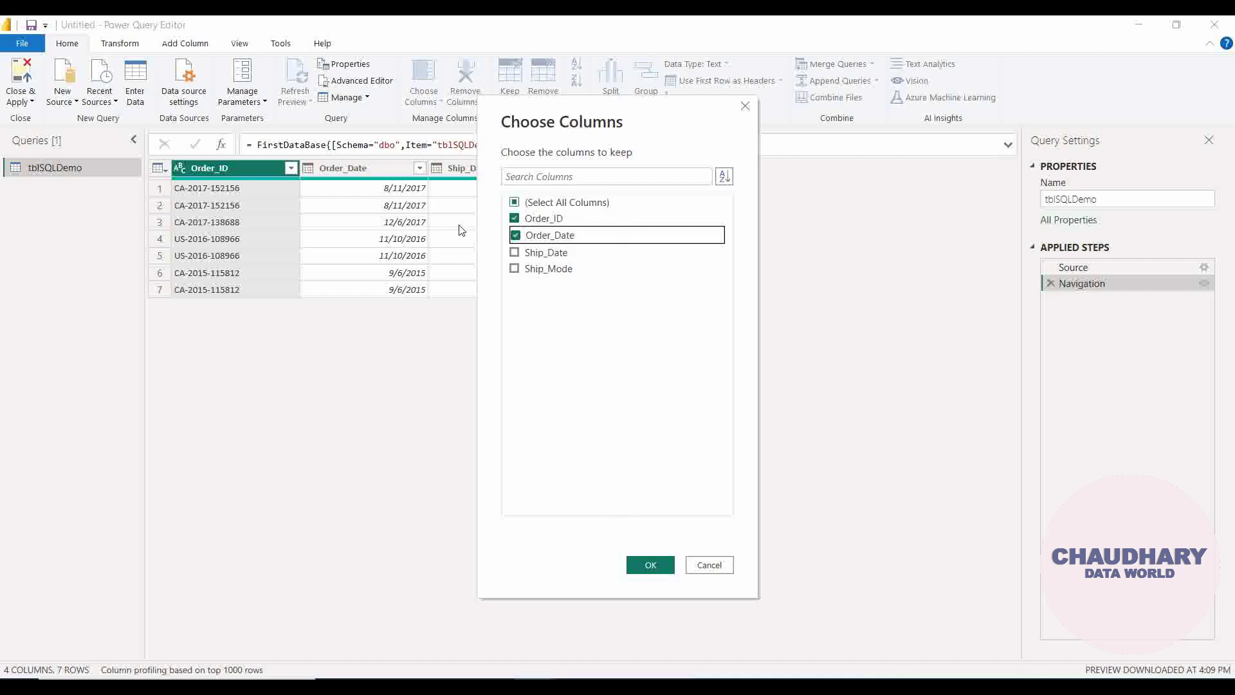
pyautogui.click(650, 564)
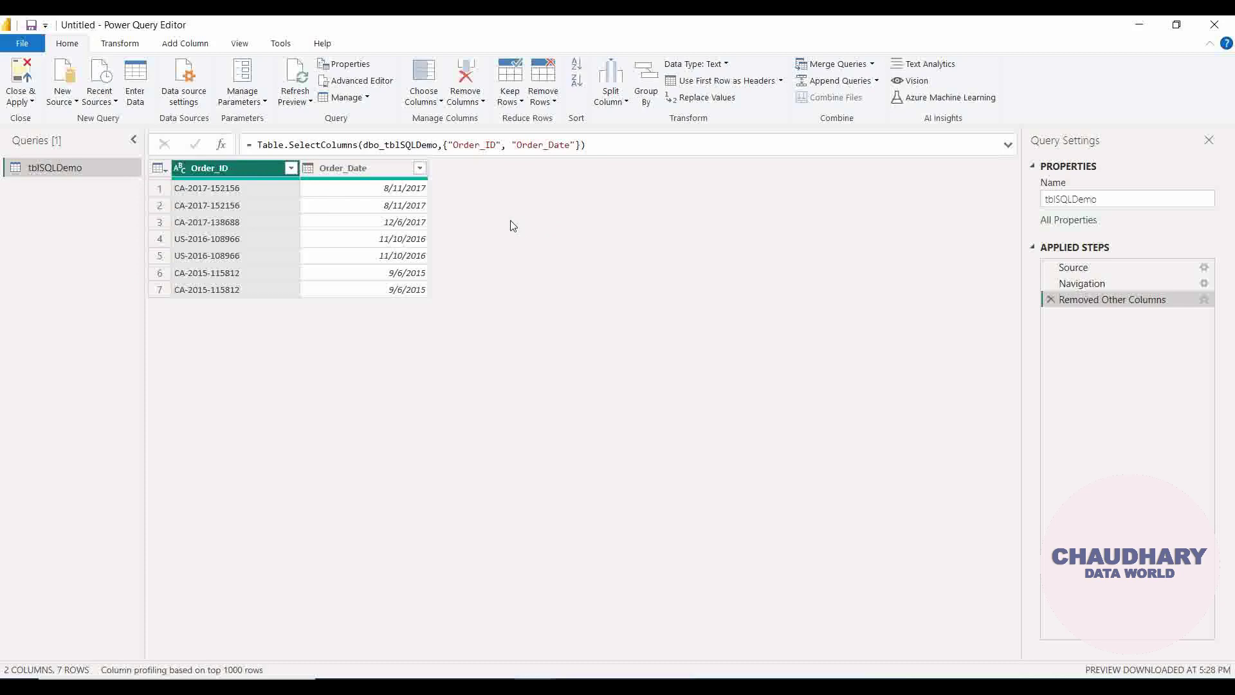
pyautogui.click(1050, 300)
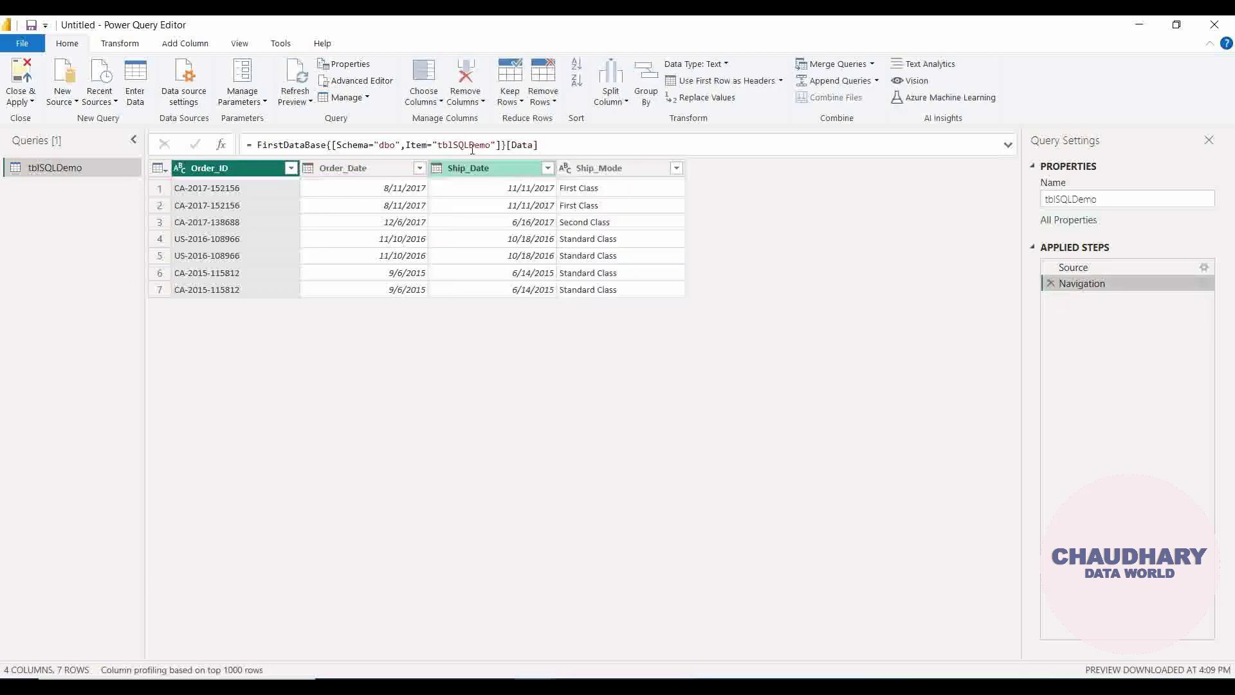
# Step: Use Go to Column to jump to the Order_ID column of tblSQLDemo
pyautogui.click(437, 101)
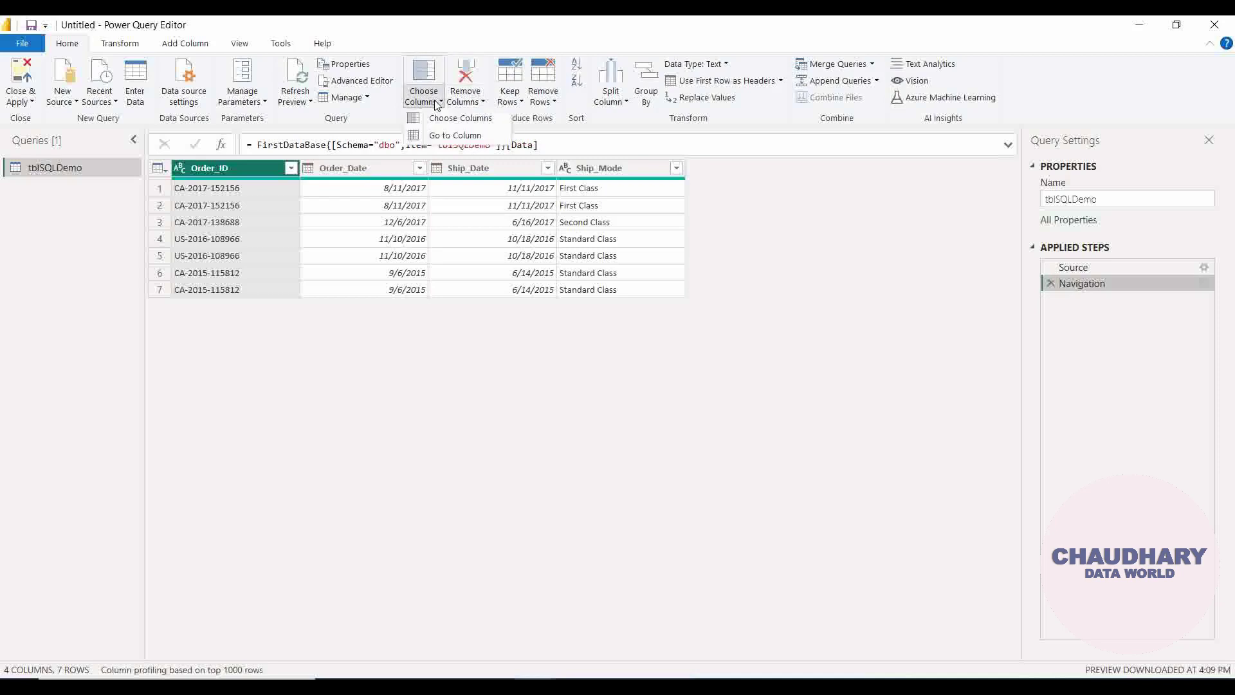
pyautogui.click(448, 136)
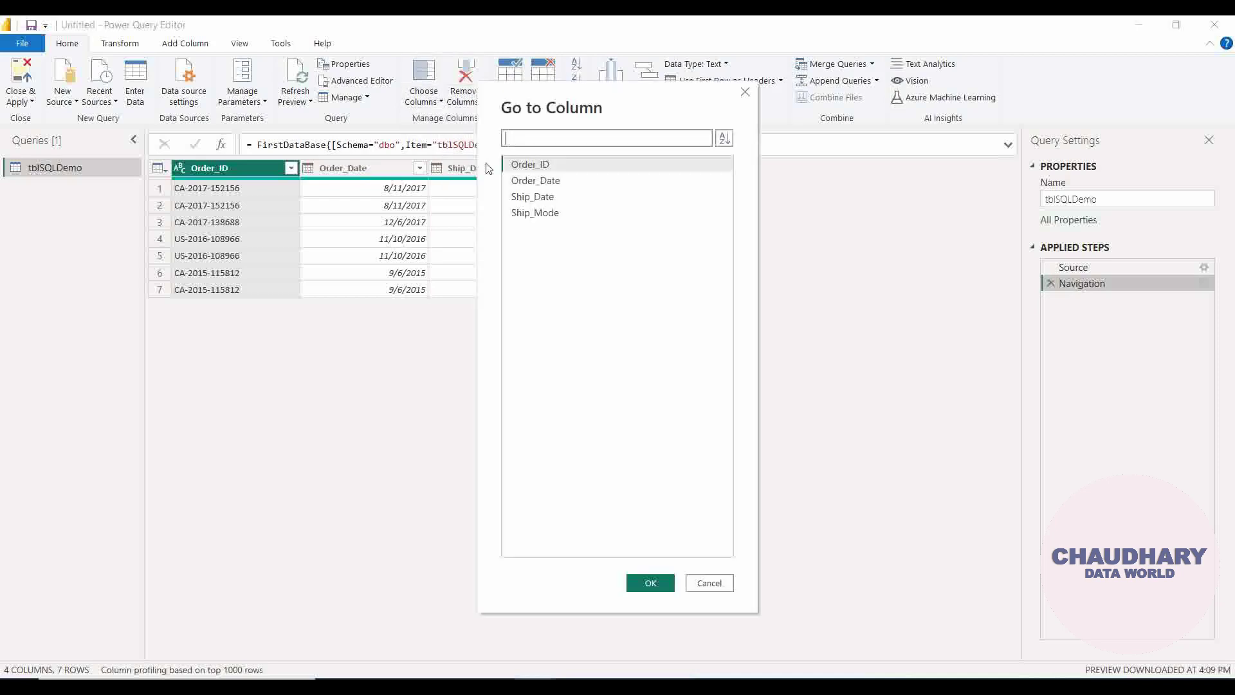
pyautogui.click(546, 182)
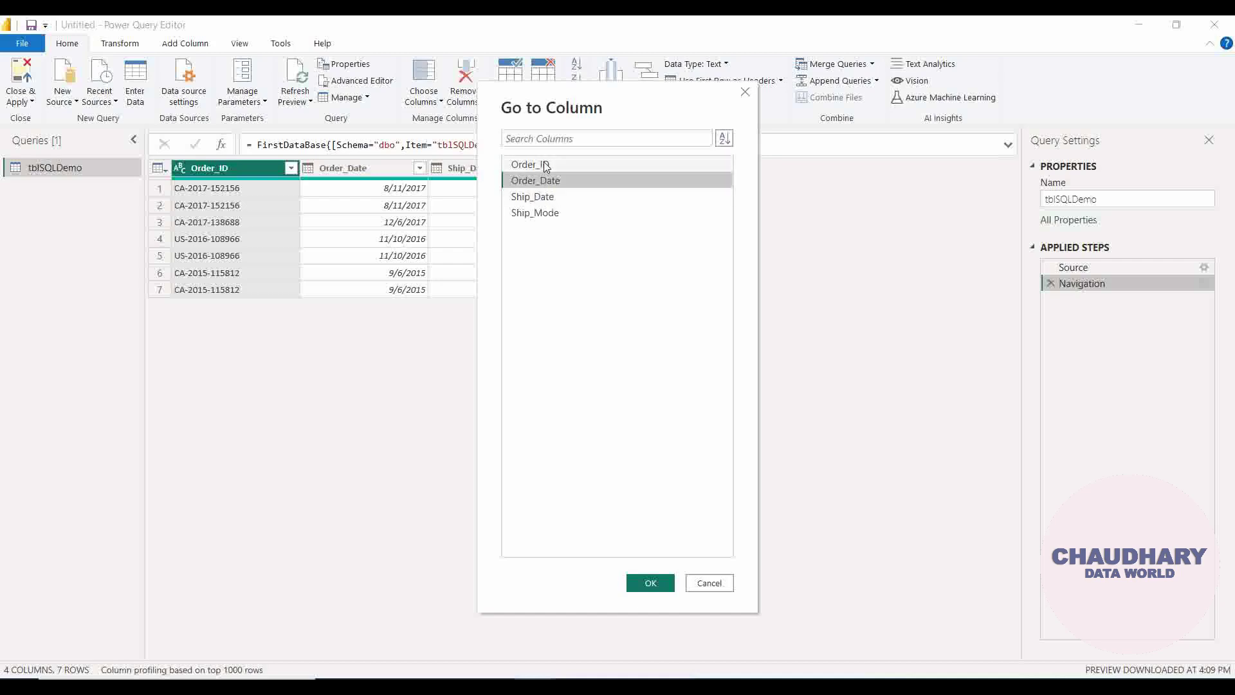
pyautogui.click(544, 166)
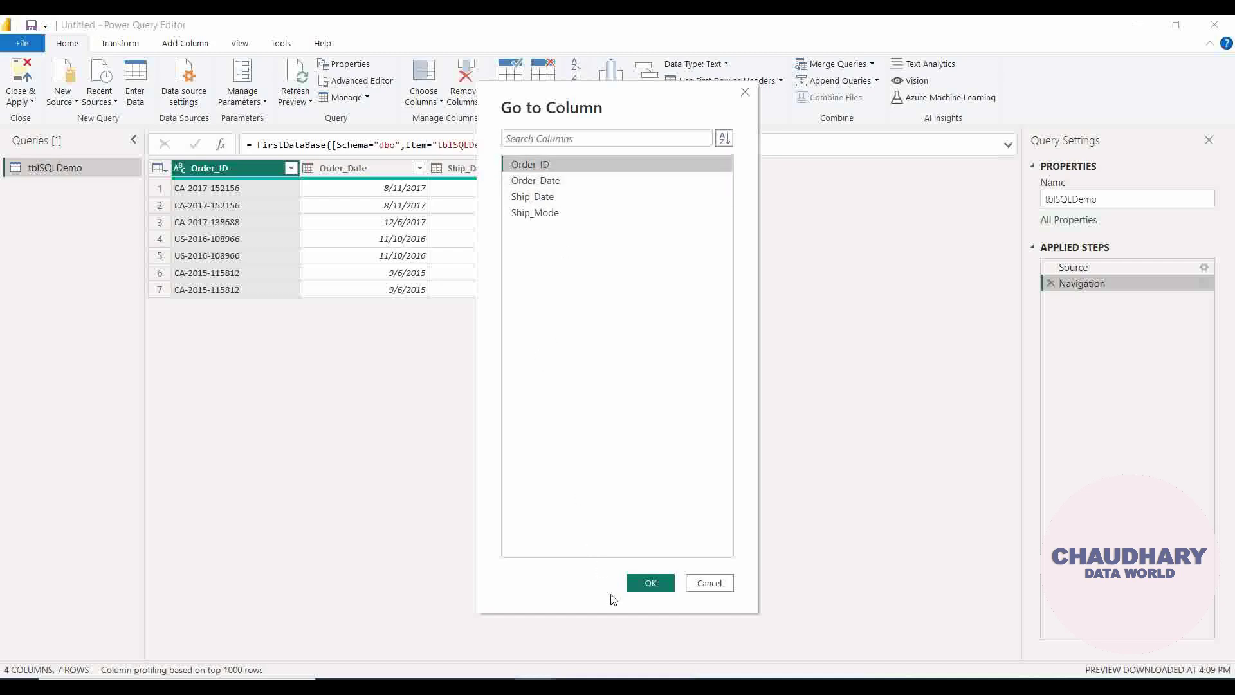
pyautogui.click(650, 583)
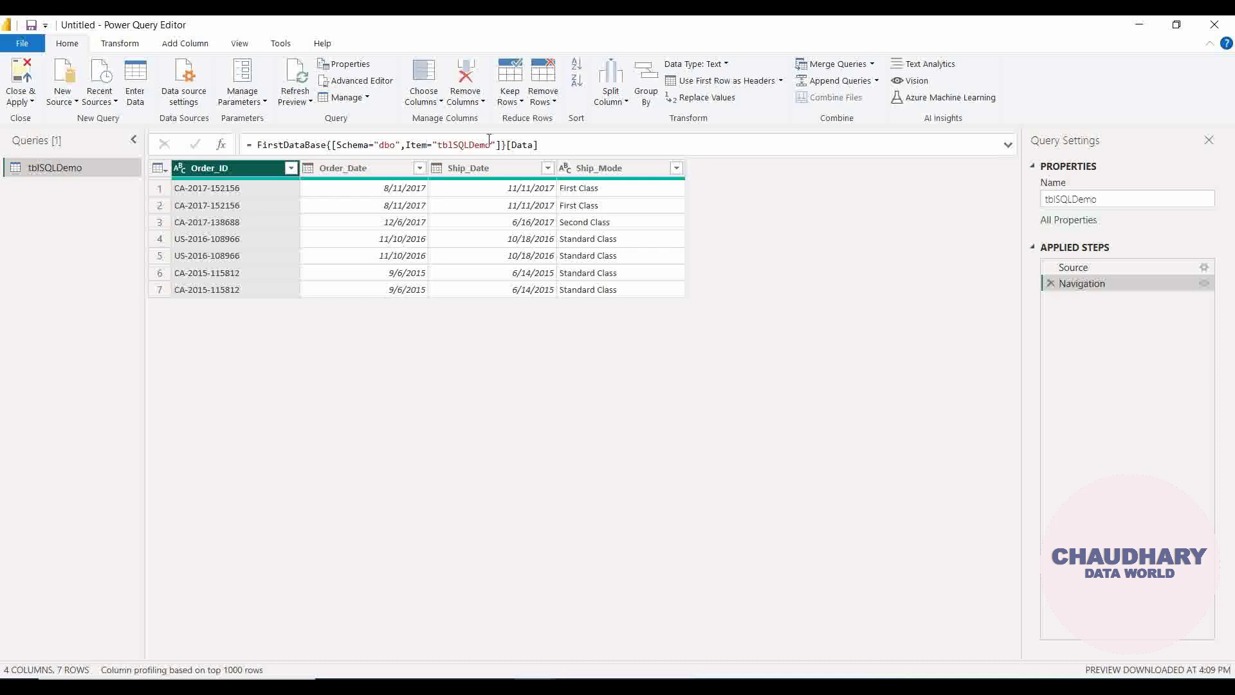
# Step: Search for SHIP_DATE in Go to Column and jump to the Ship_Date column
pyautogui.click(429, 101)
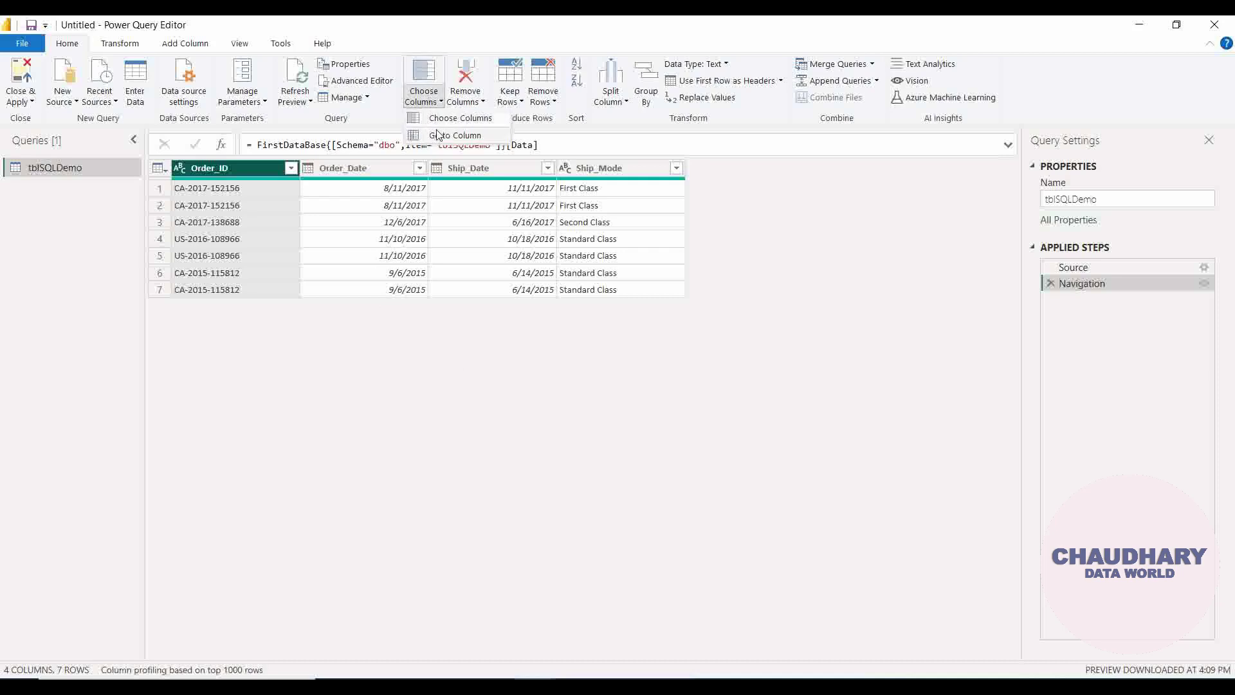
pyautogui.click(440, 136)
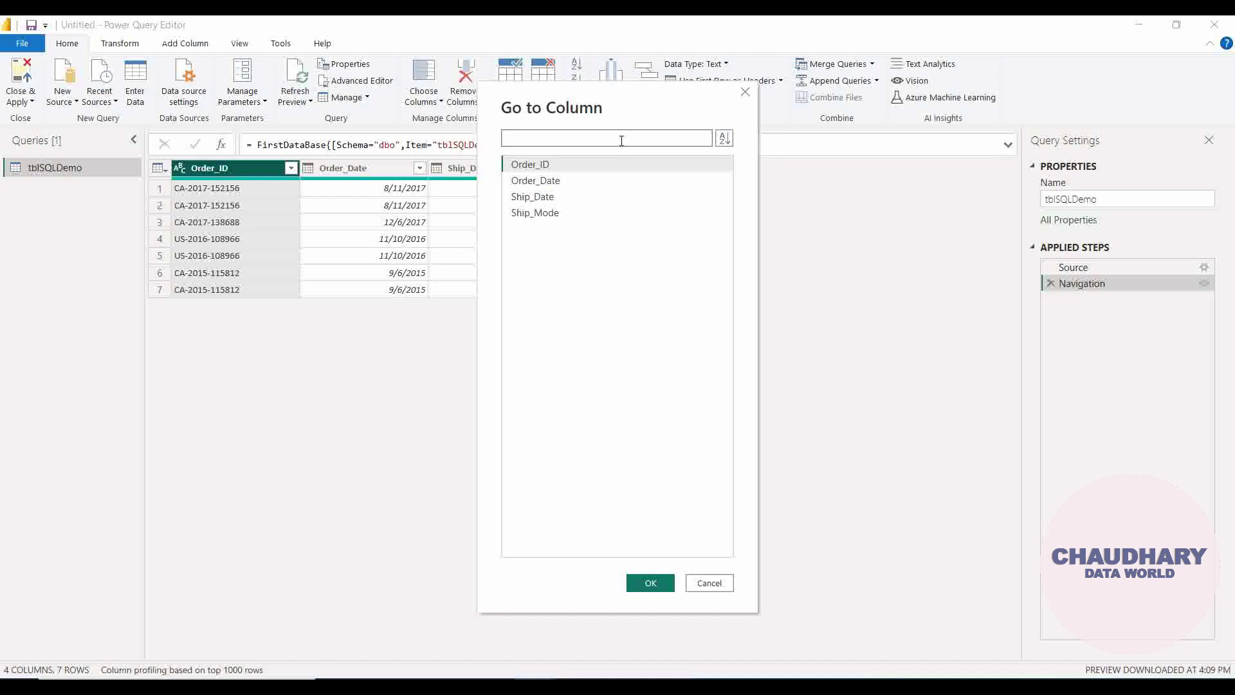
pyautogui.write('SHIP')
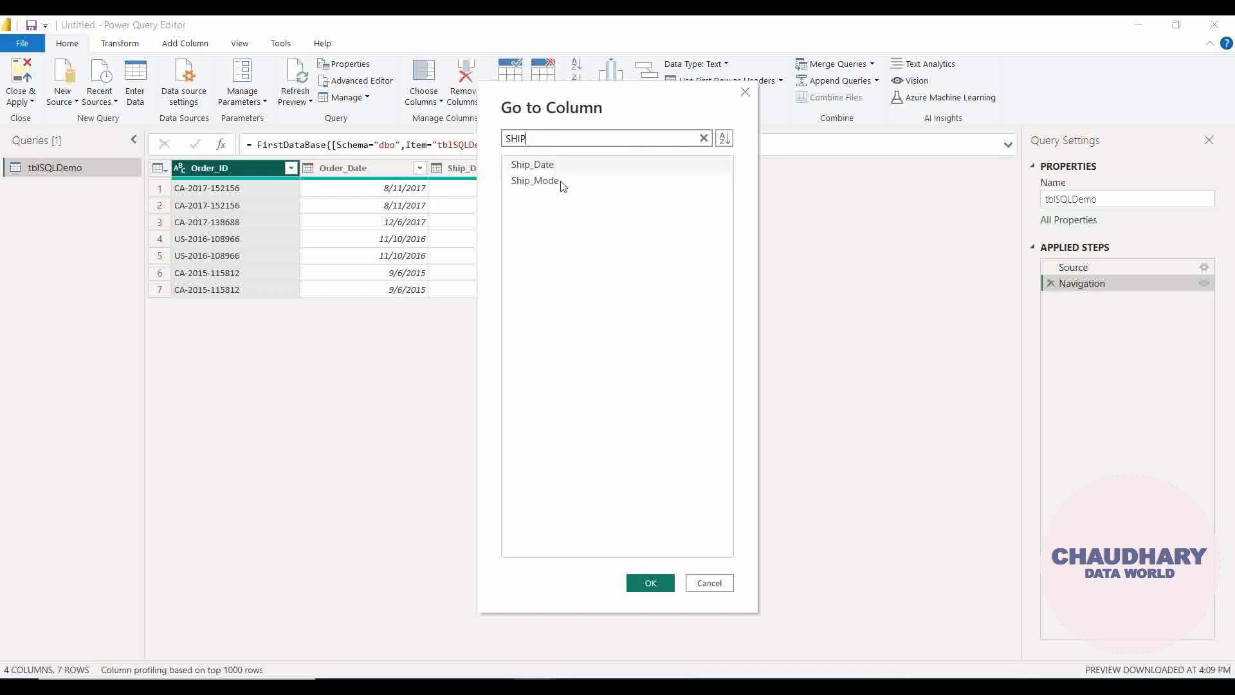
pyautogui.write('DATE')
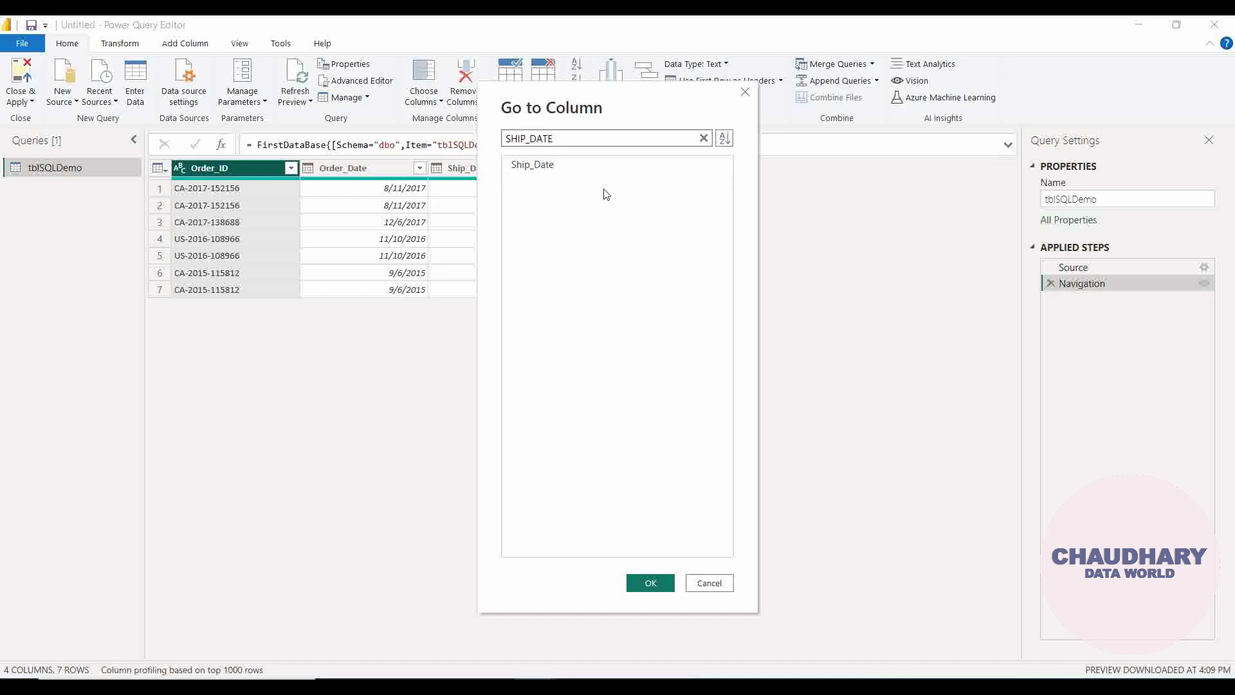
pyautogui.click(608, 166)
pyautogui.click(663, 591)
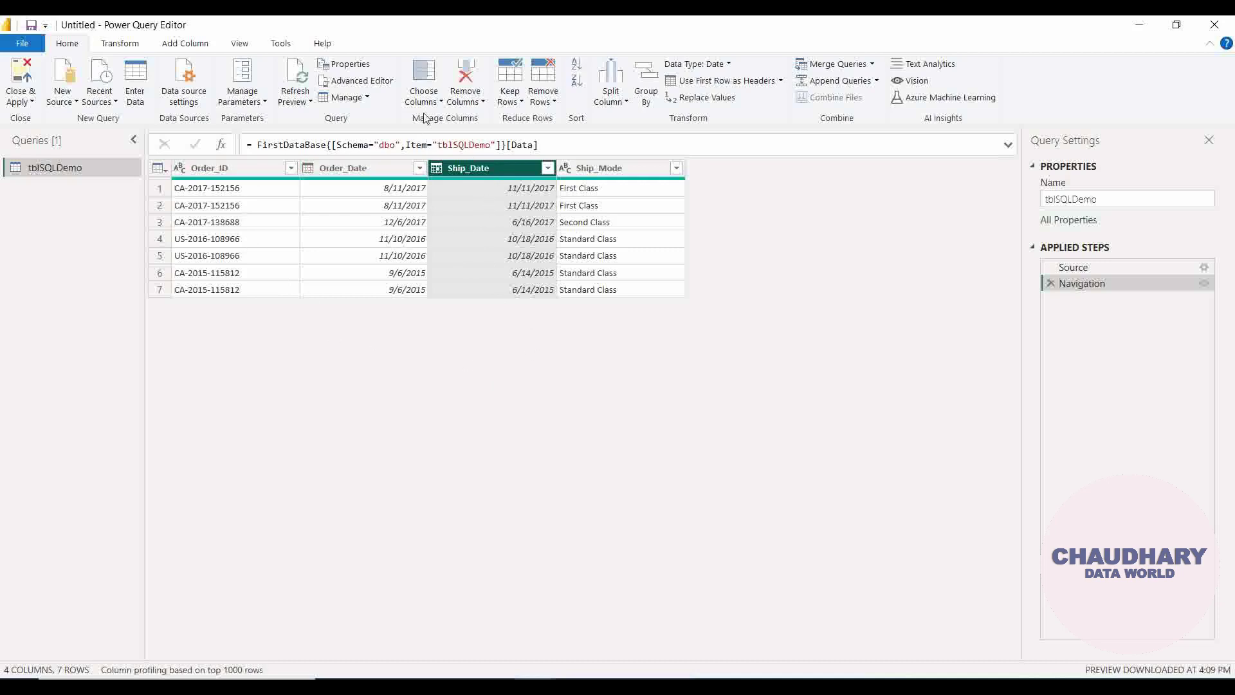
# Step: Remove the Ship_Date column from the table, and delete the resulting Removed Columns applied step
pyautogui.click(478, 105)
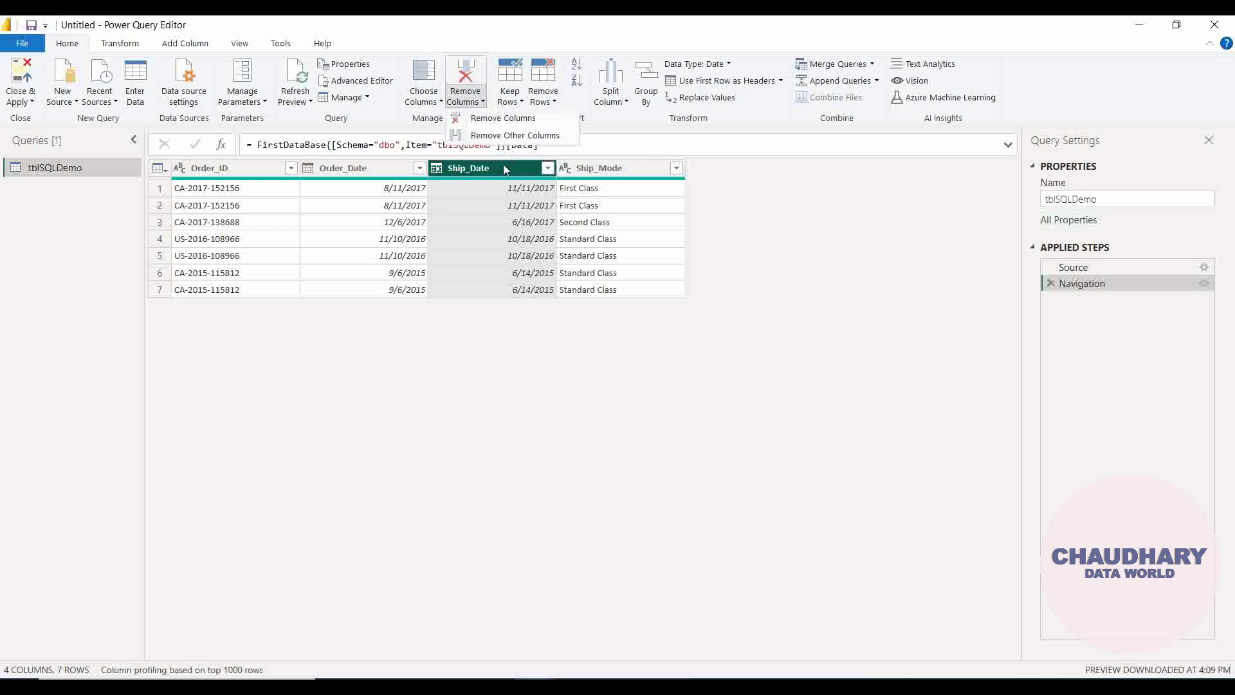
pyautogui.click(506, 118)
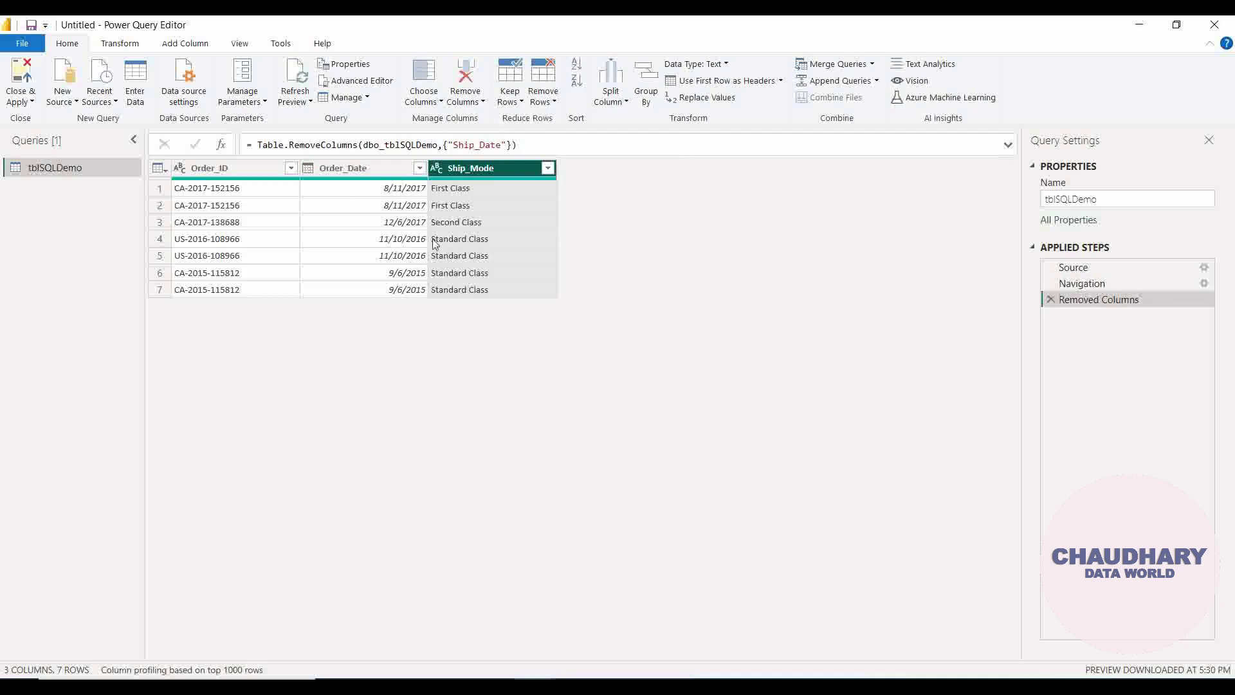
pyautogui.click(1049, 300)
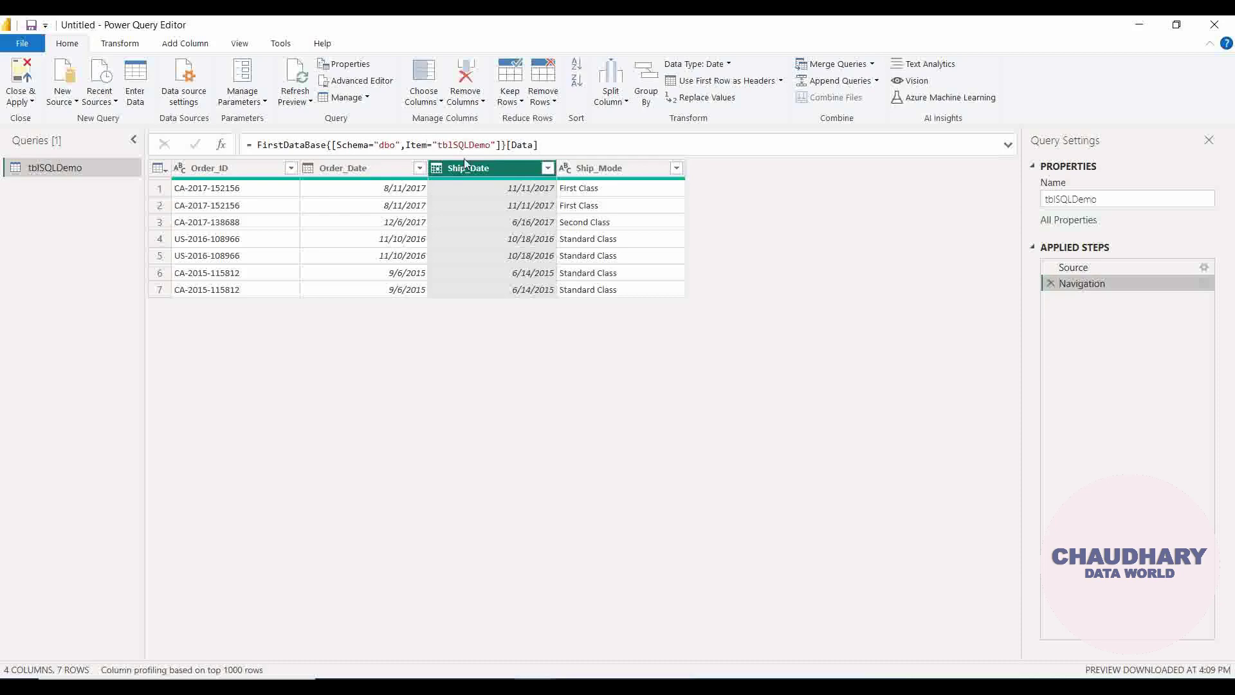
# Step: Remove all columns other than Order_Date and Ship_Date from the tblSQLDemo query
pyautogui.click(465, 98)
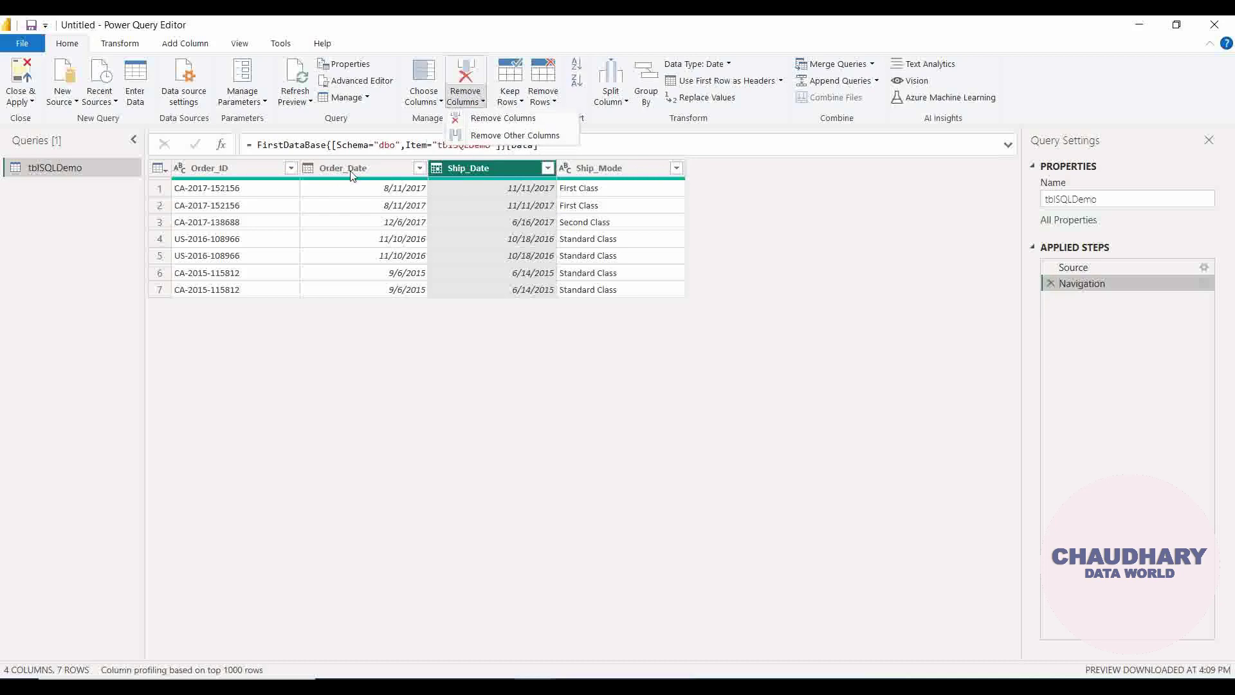
pyautogui.click(387, 365)
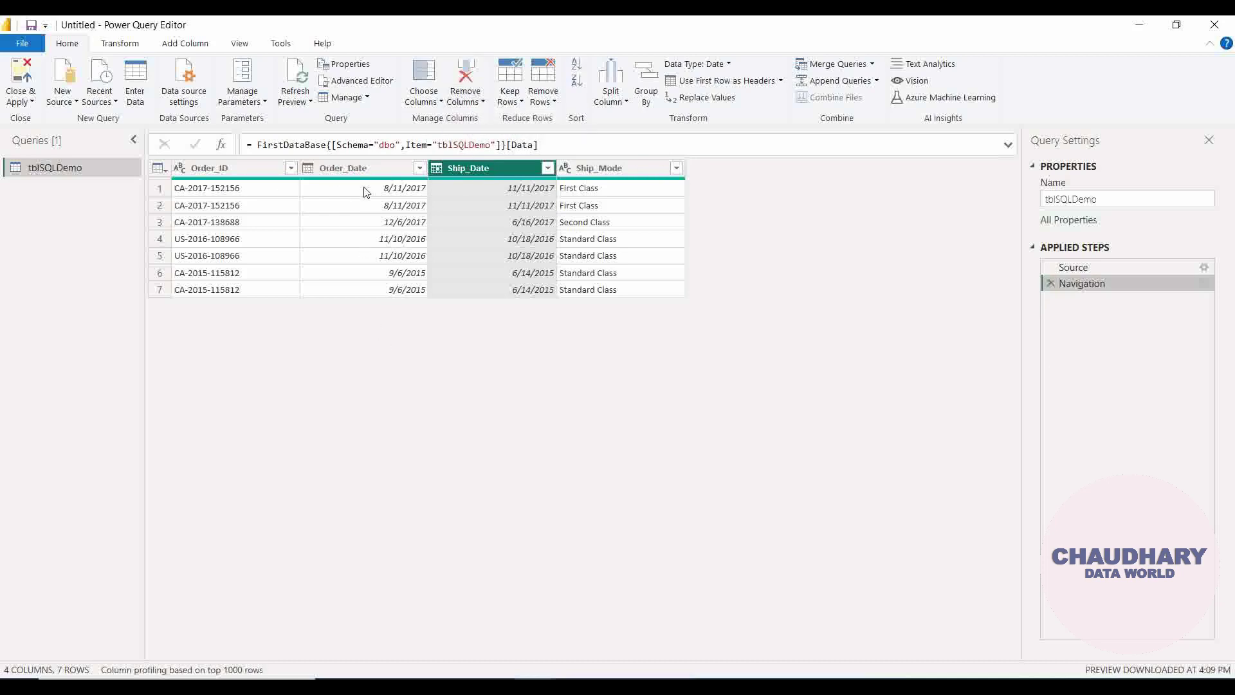
pyautogui.click(357, 167)
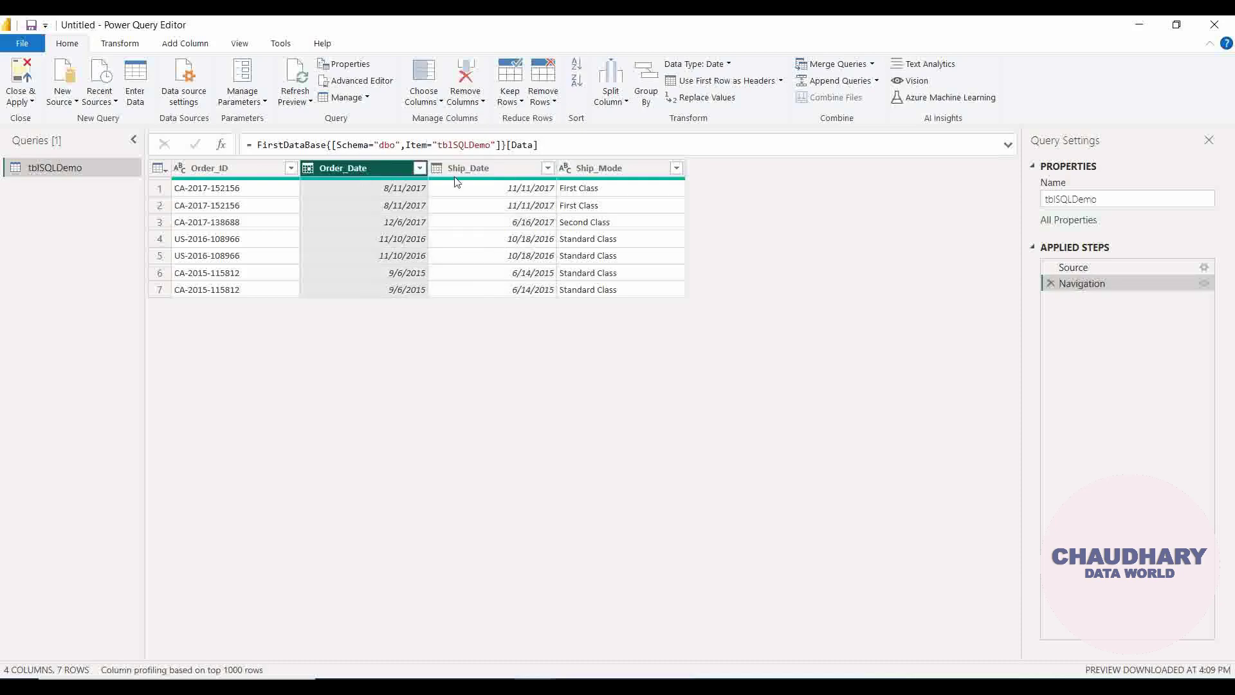
pyautogui.keyDown('ctrl'); pyautogui.click(466, 166); pyautogui.keyUp('ctrl')
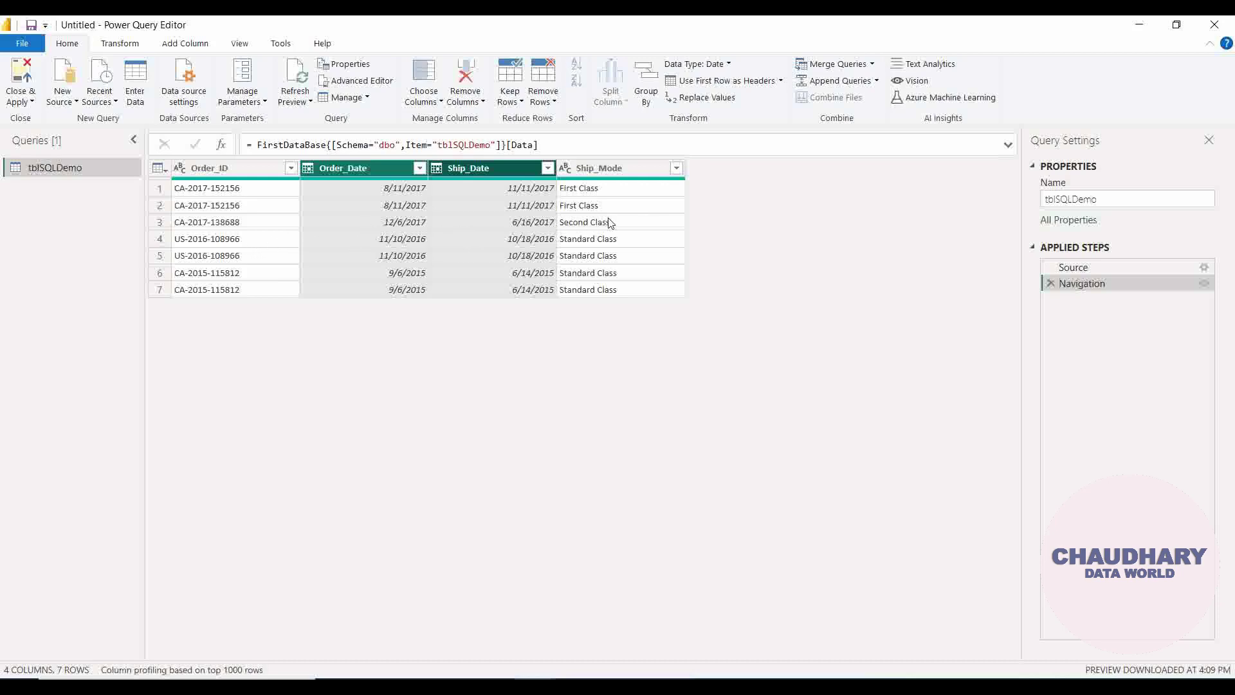
pyautogui.click(465, 101)
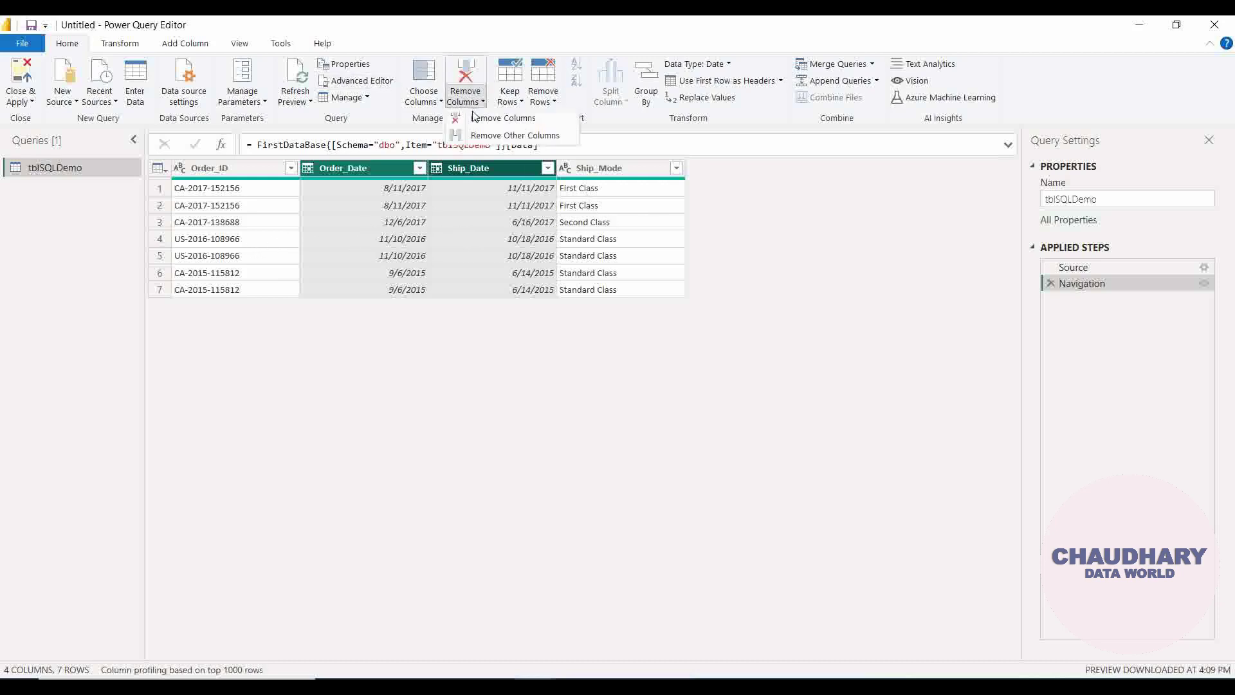
pyautogui.click(496, 136)
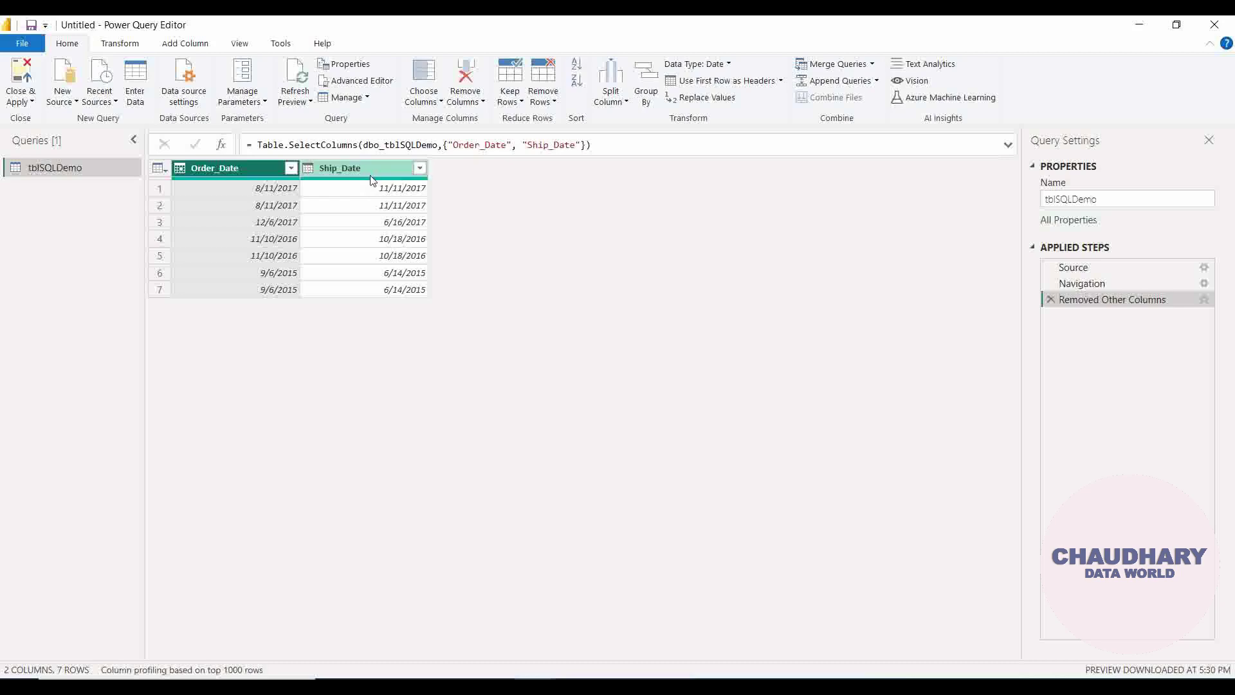
# Step: Delete the Removed Other Columns applied step from the tblSQLDemo query
pyautogui.click(466, 97)
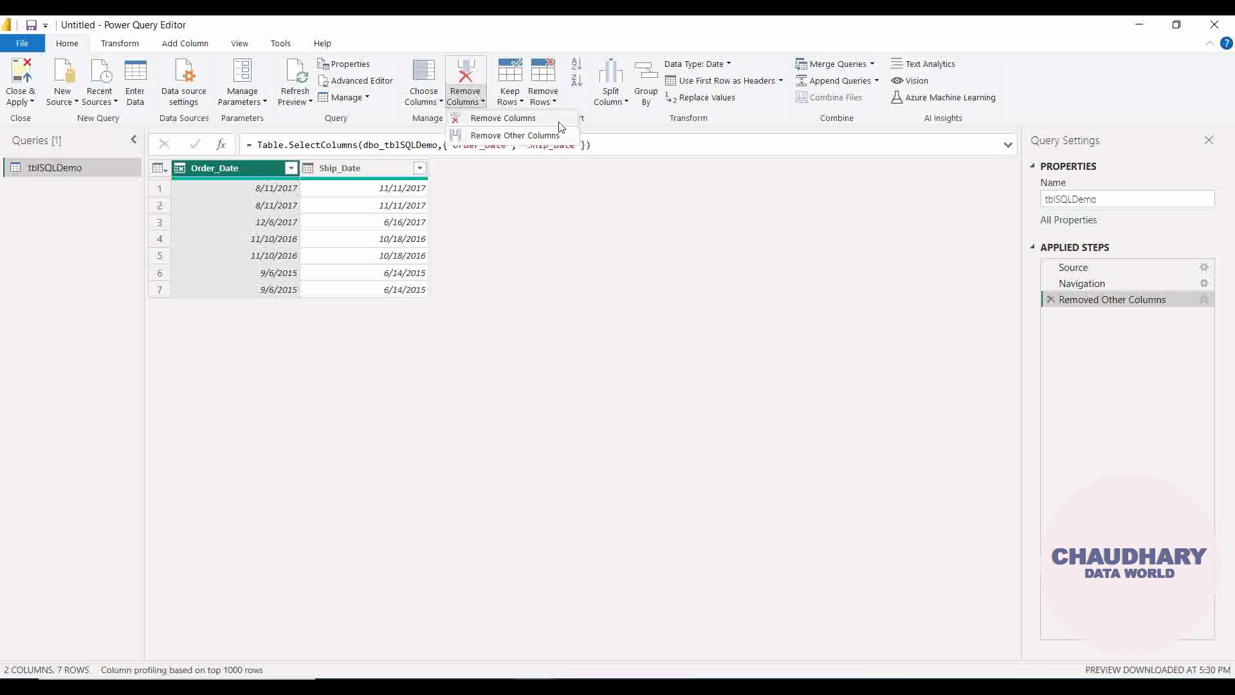
pyautogui.click(511, 248)
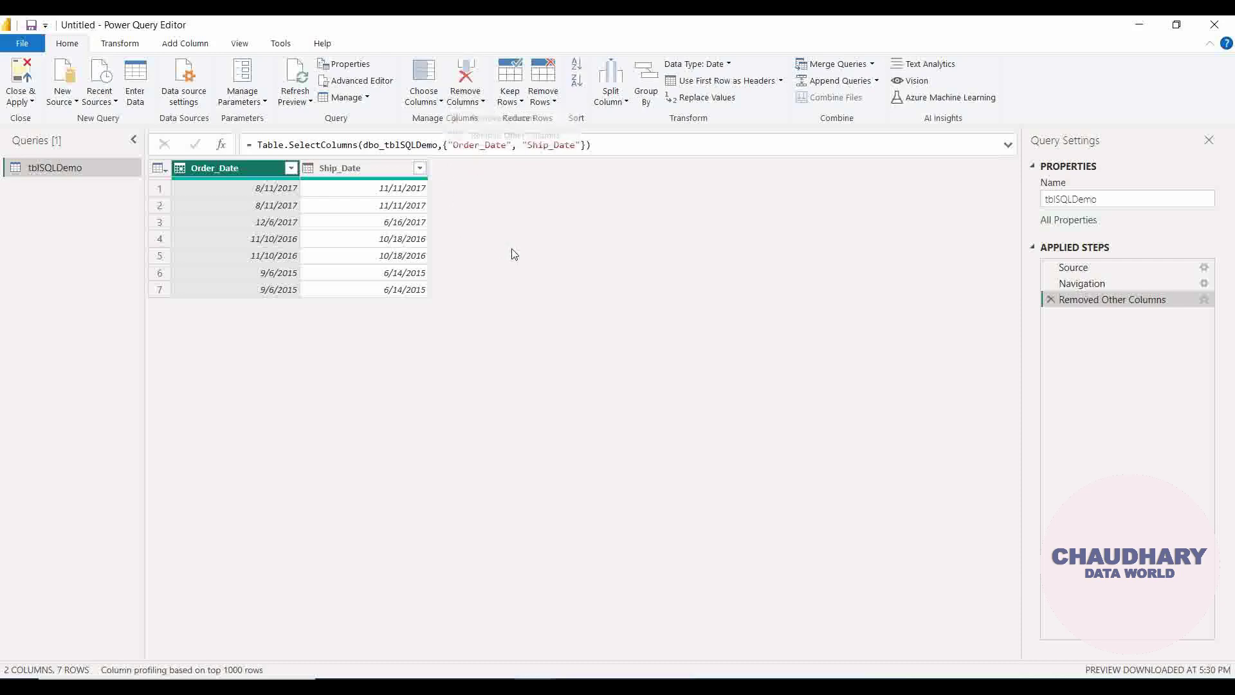
pyautogui.click(1050, 300)
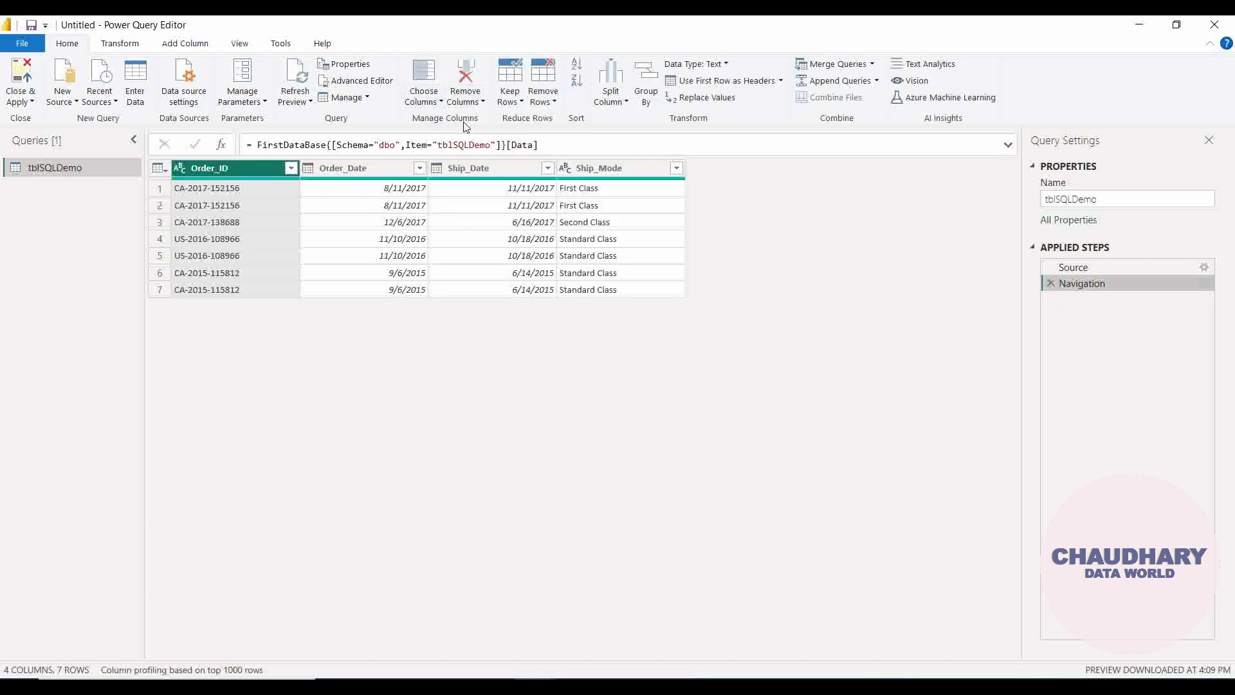